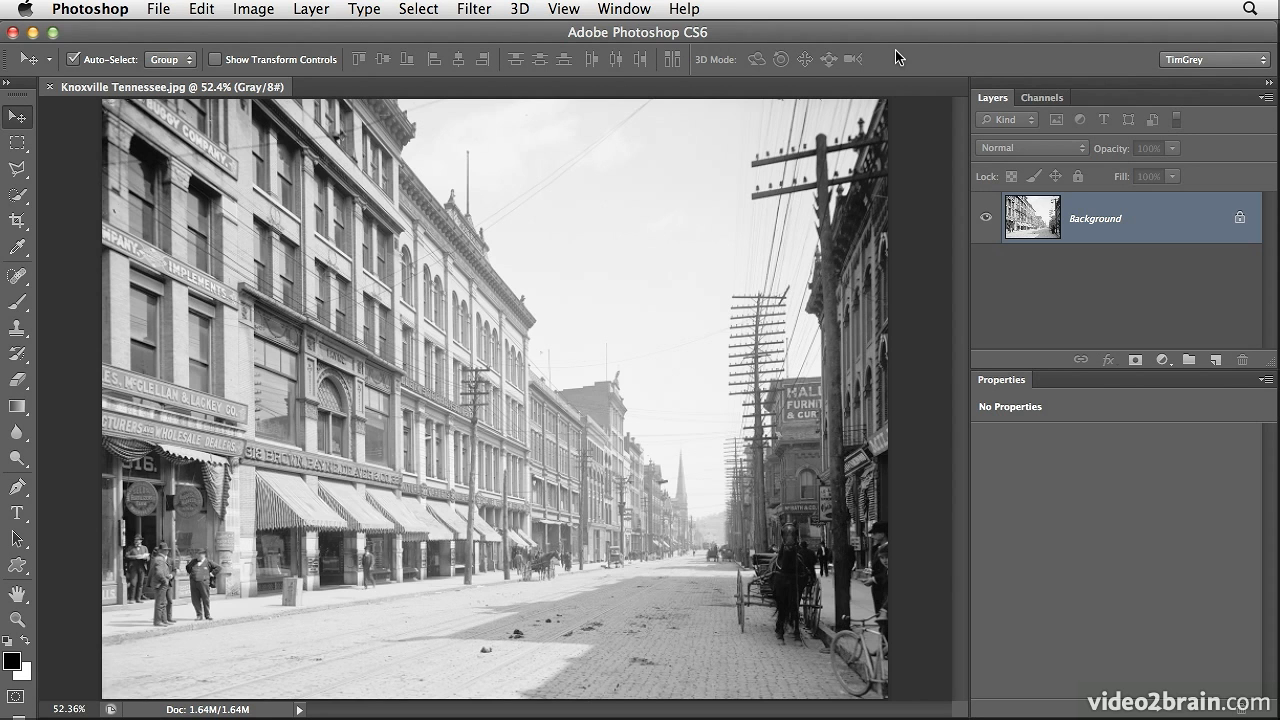
# Add a new empty layer above the Background and name it Cleanup
pyautogui.click(1217, 360)
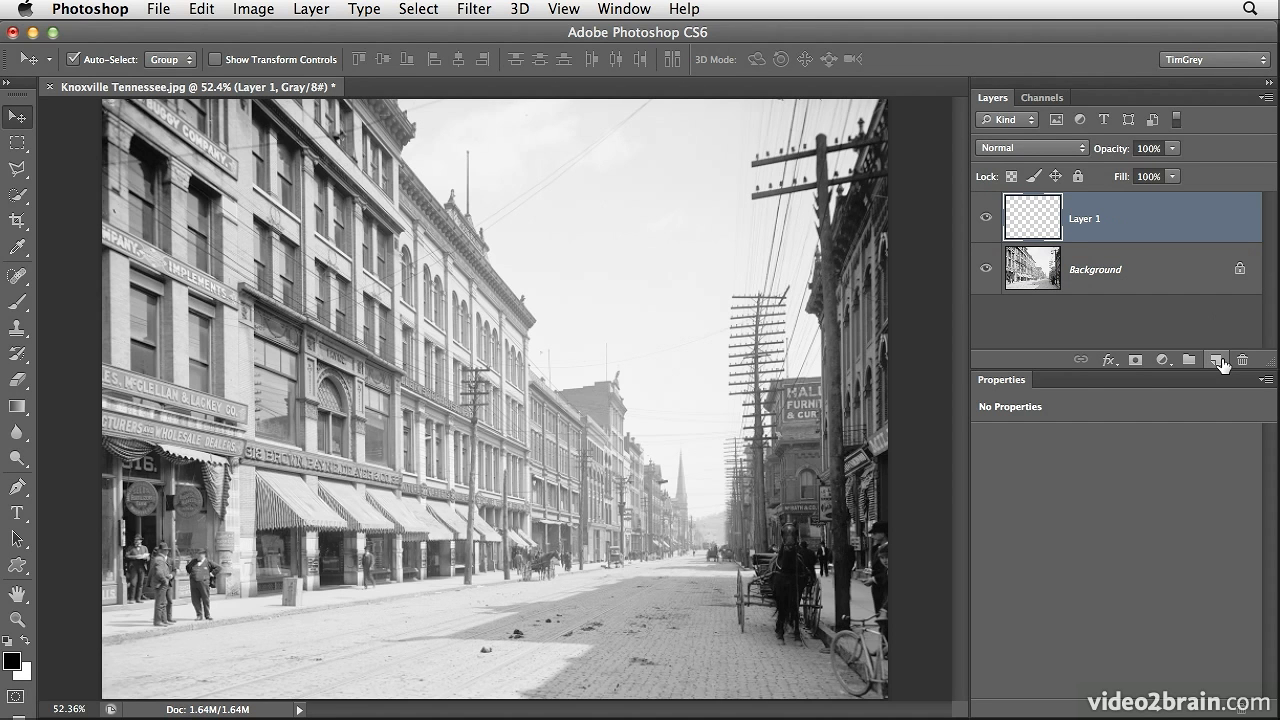
pyautogui.doubleClick(1082, 218)
pyautogui.write('Cleanup')
pyautogui.press('Return')
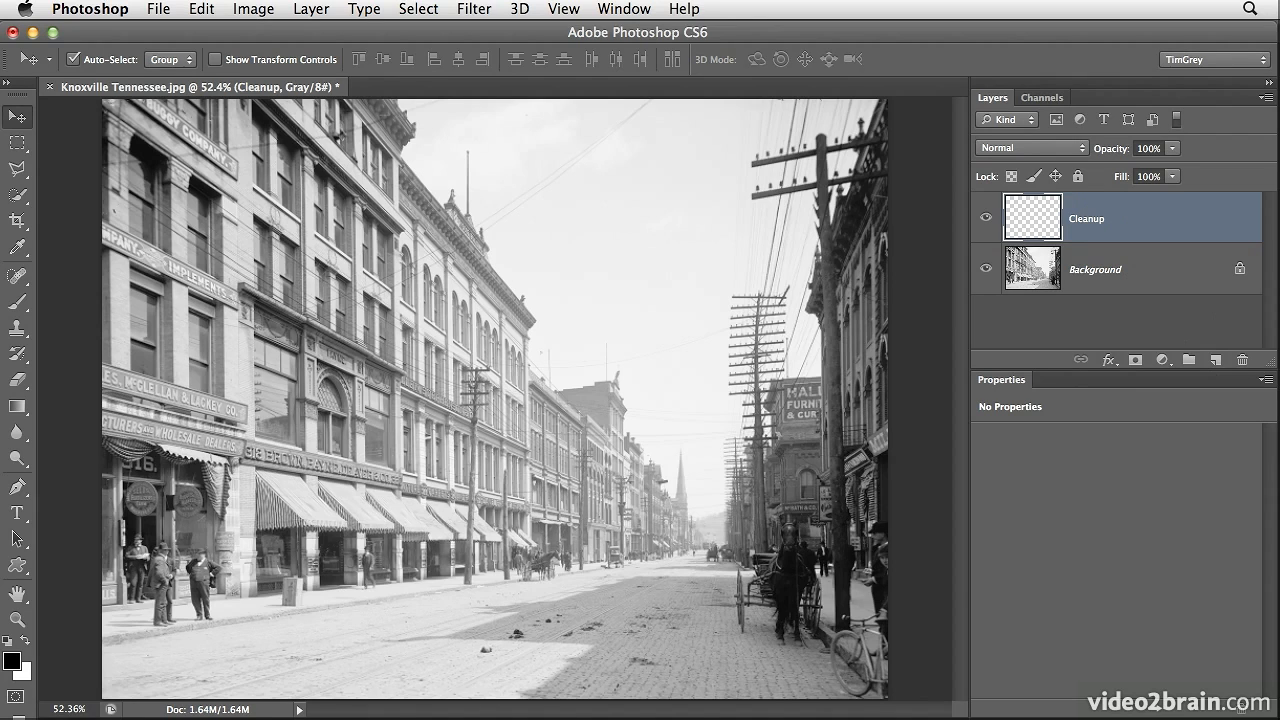
# Activate the Spot Healing Brush, try smaller and larger brush sizes, and settle on 30 px
pyautogui.click(16, 276)
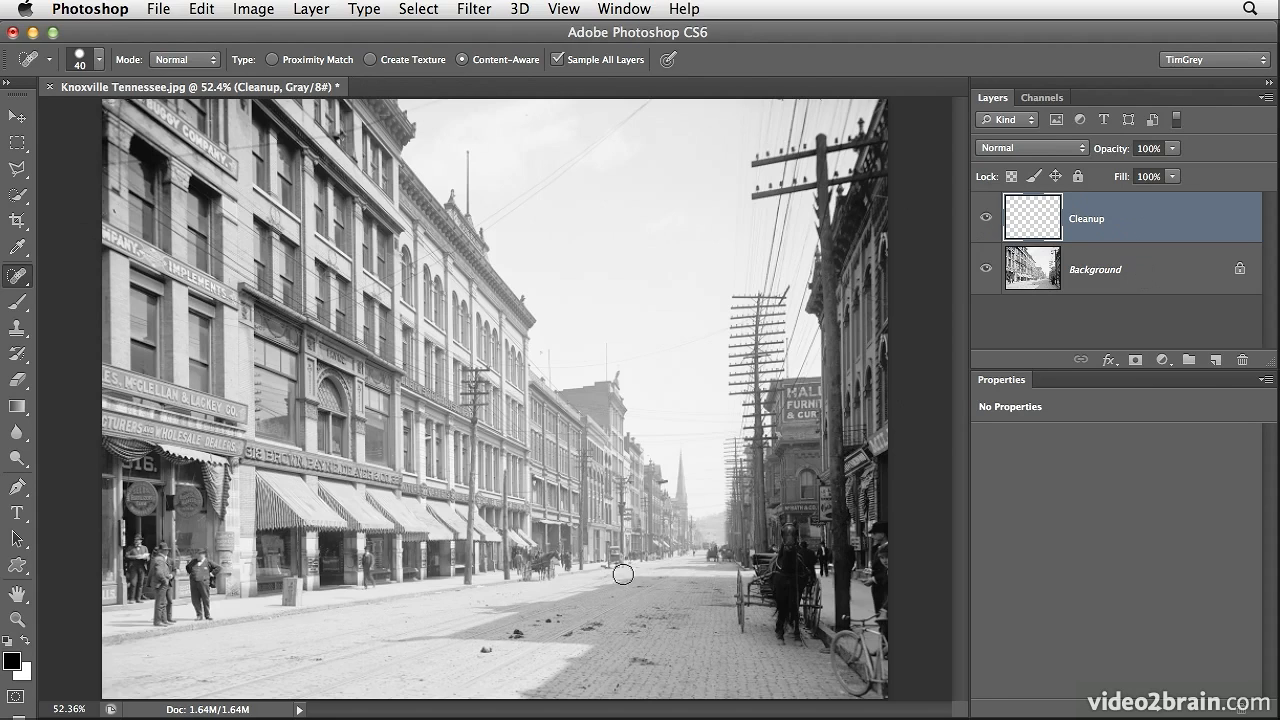
pyautogui.press('[')
pyautogui.press('[')
pyautogui.press('[')
pyautogui.press('[')
pyautogui.press('[')
pyautogui.press(']')
pyautogui.press(']')
pyautogui.press(']')
pyautogui.press(']')
pyautogui.press(']')
pyautogui.press(']')
pyautogui.press(']')
pyautogui.press(']')
pyautogui.press(']')
pyautogui.press(']')
pyautogui.press(']')
pyautogui.press(']')
pyautogui.press('[')
pyautogui.press('[')
pyautogui.press('[')
pyautogui.press('[')
pyautogui.press('[')
pyautogui.press('[')
pyautogui.press('[')
pyautogui.press('[')
pyautogui.press('[')
pyautogui.click(100, 59)
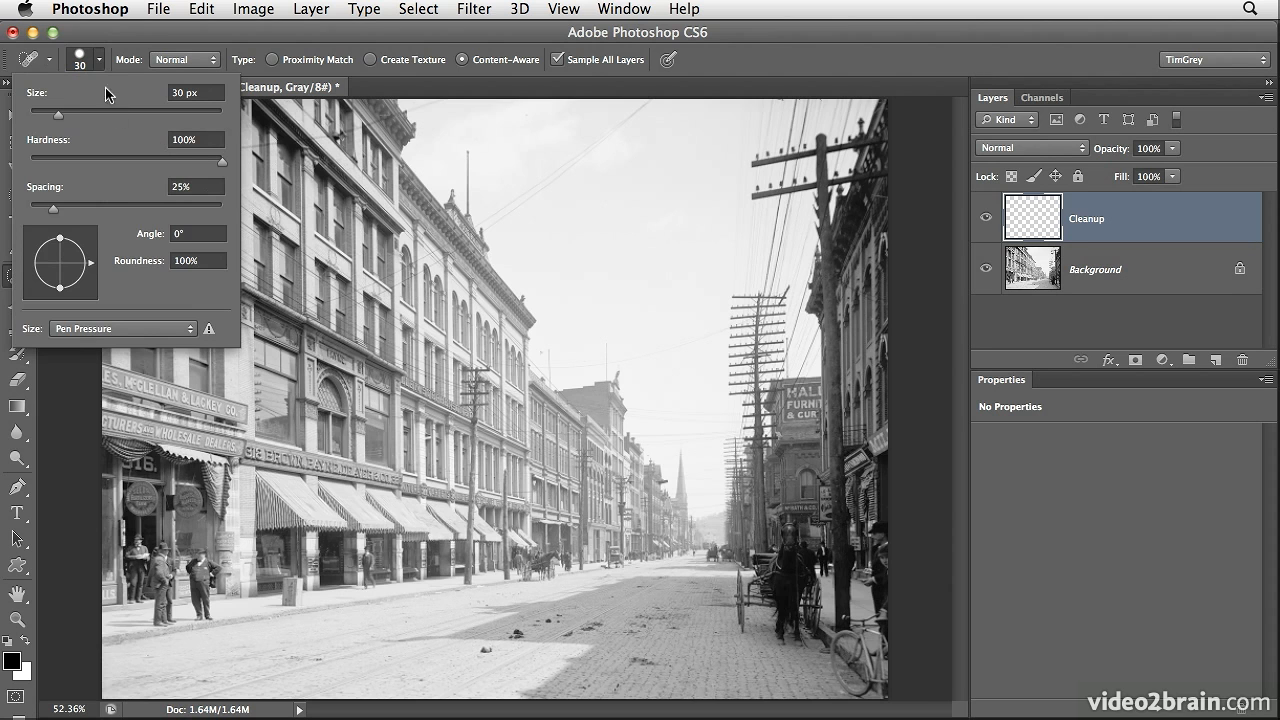
pyautogui.click(100, 62)
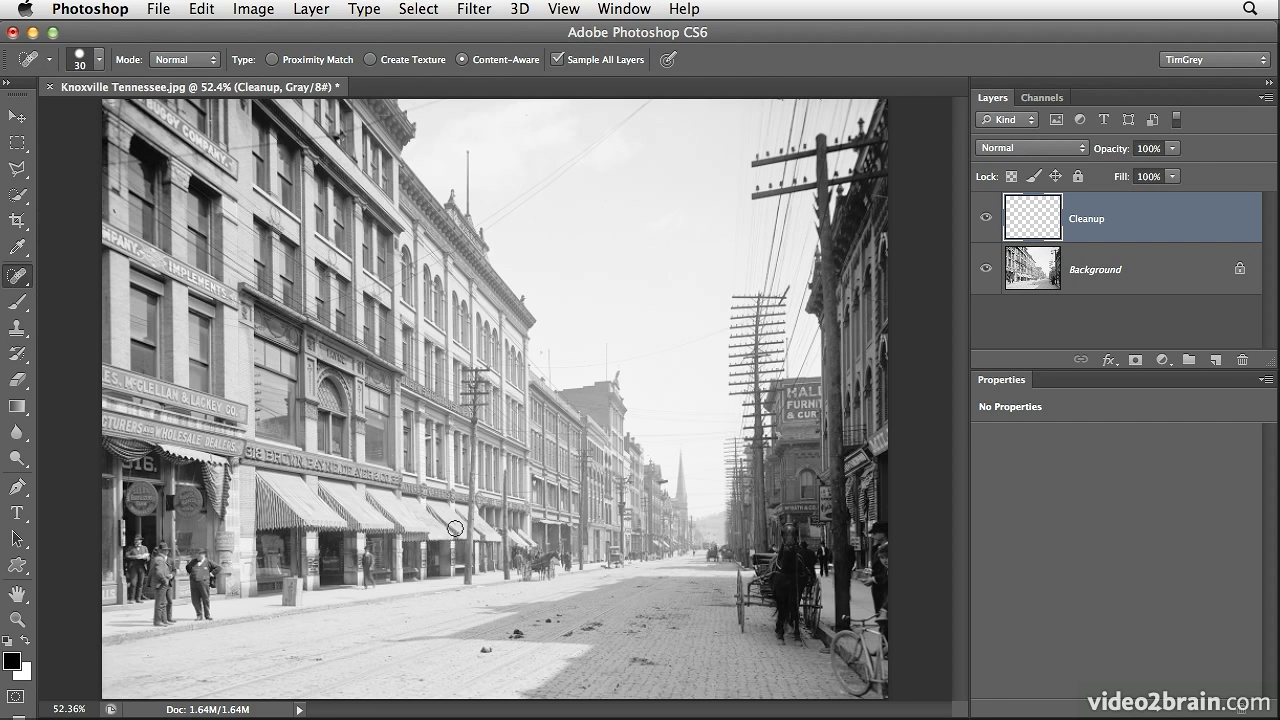
# Heal away the isolated clump on the sunlit pavement below the shadow edge using a 25 px brush
pyautogui.hotkey('ctrl', 'space')
pyautogui.moveTo(508, 646); pyautogui.dragTo(605, 647)
pyautogui.moveTo(745, 637); pyautogui.dragTo(735, 512)
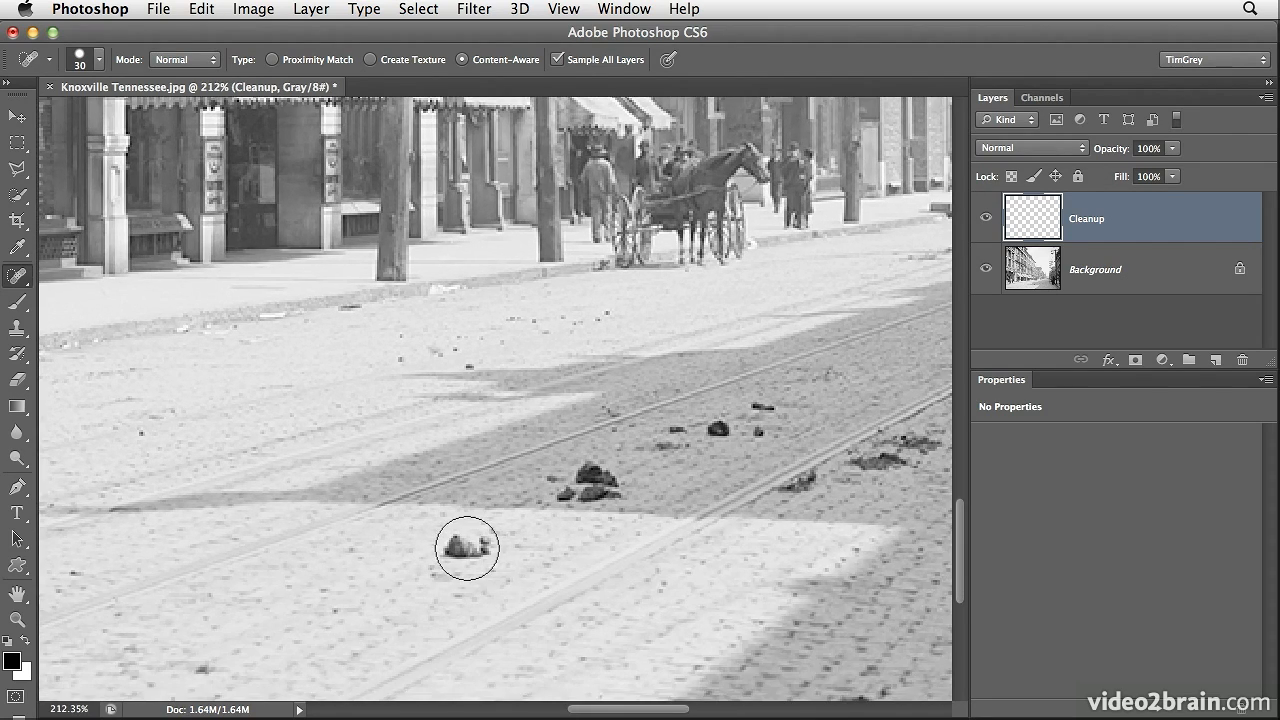
pyautogui.press('[')
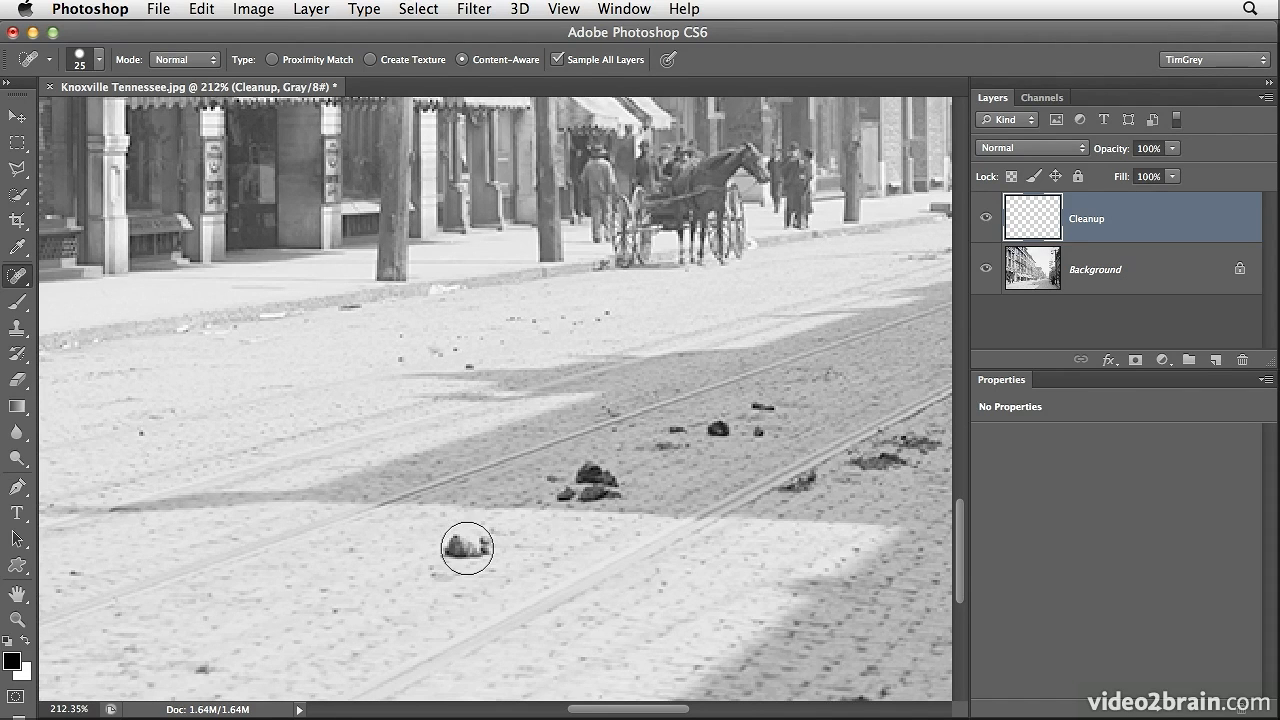
pyautogui.moveTo(467, 548); pyautogui.dragTo(469, 547)
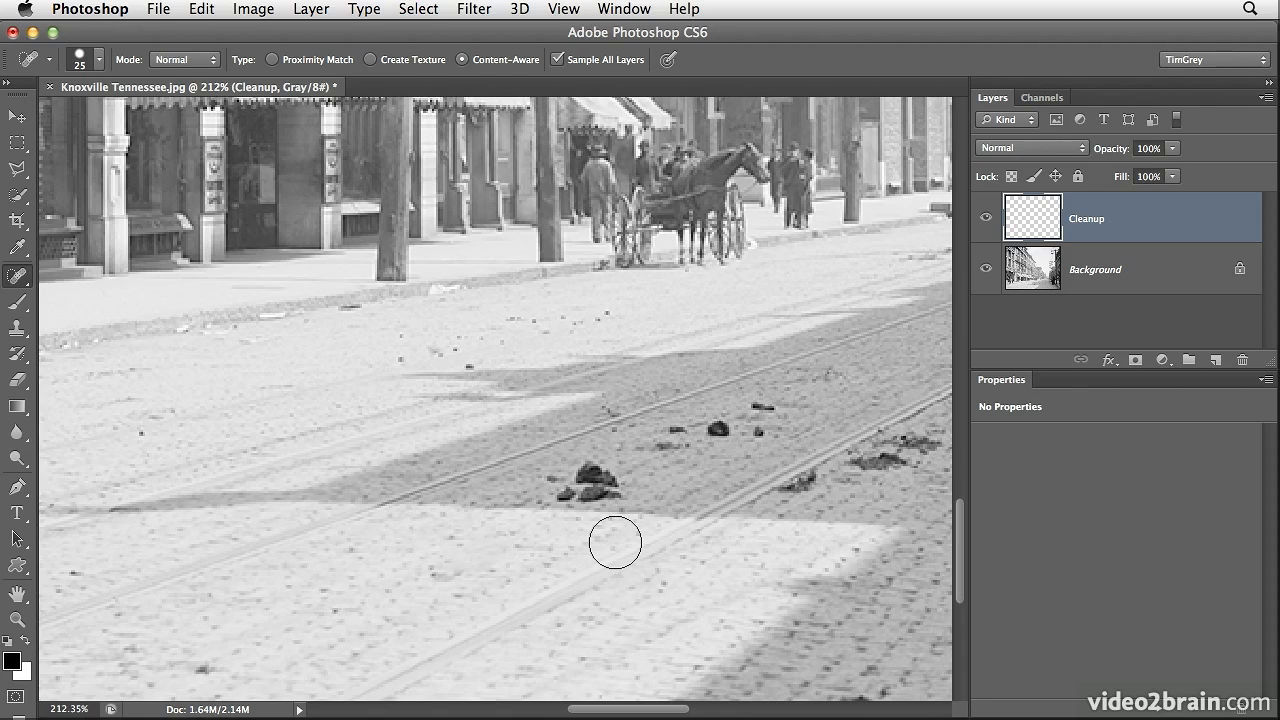
# Heal the small group of dark spots between the tram rails in the shaded road with a 9 px brush
pyautogui.press('[')
pyautogui.press('[')
pyautogui.press('[')
pyautogui.press('[')
pyautogui.moveTo(716, 430); pyautogui.dragTo(767, 406)
pyautogui.click(758, 430)
pyautogui.moveTo(678, 430)
pyautogui.mouseDown()
pyautogui.moveTo(666, 443)
pyautogui.moveTo(698, 444)
pyautogui.mouseUp()
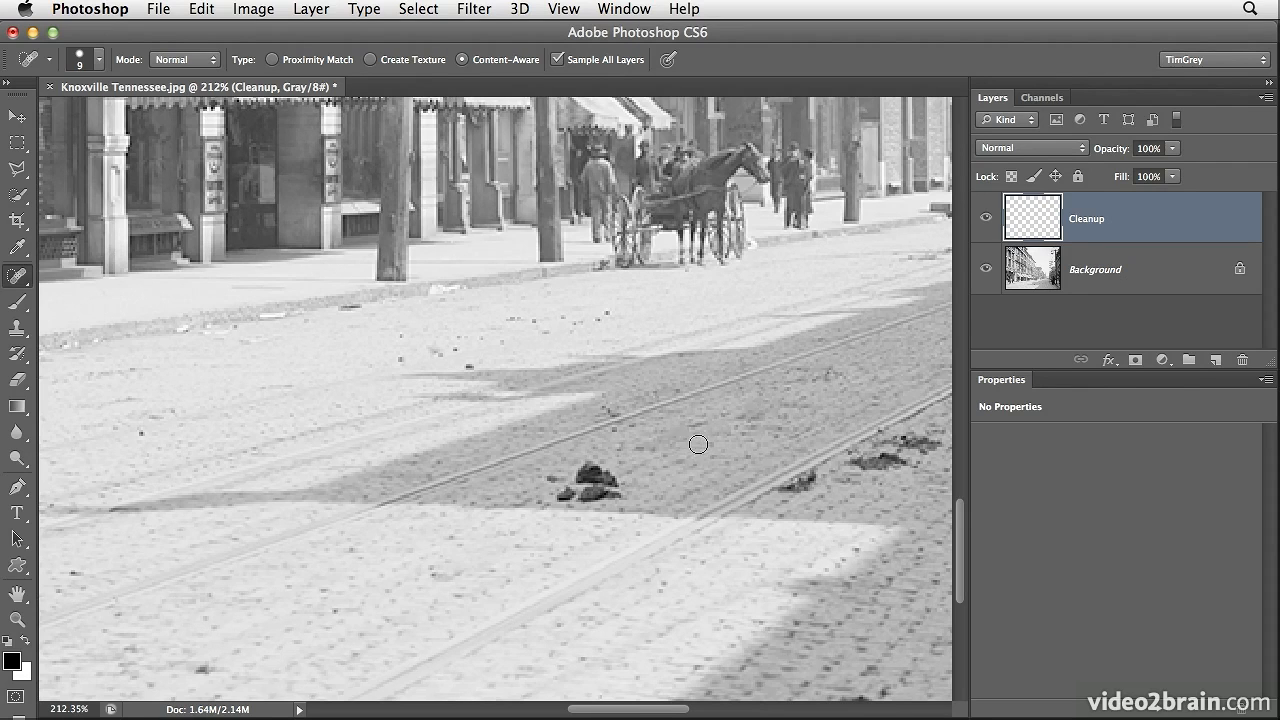
# Remove the dust specks in the sky just beside the cornice of the tall left-hand building
pyautogui.press('super+0')
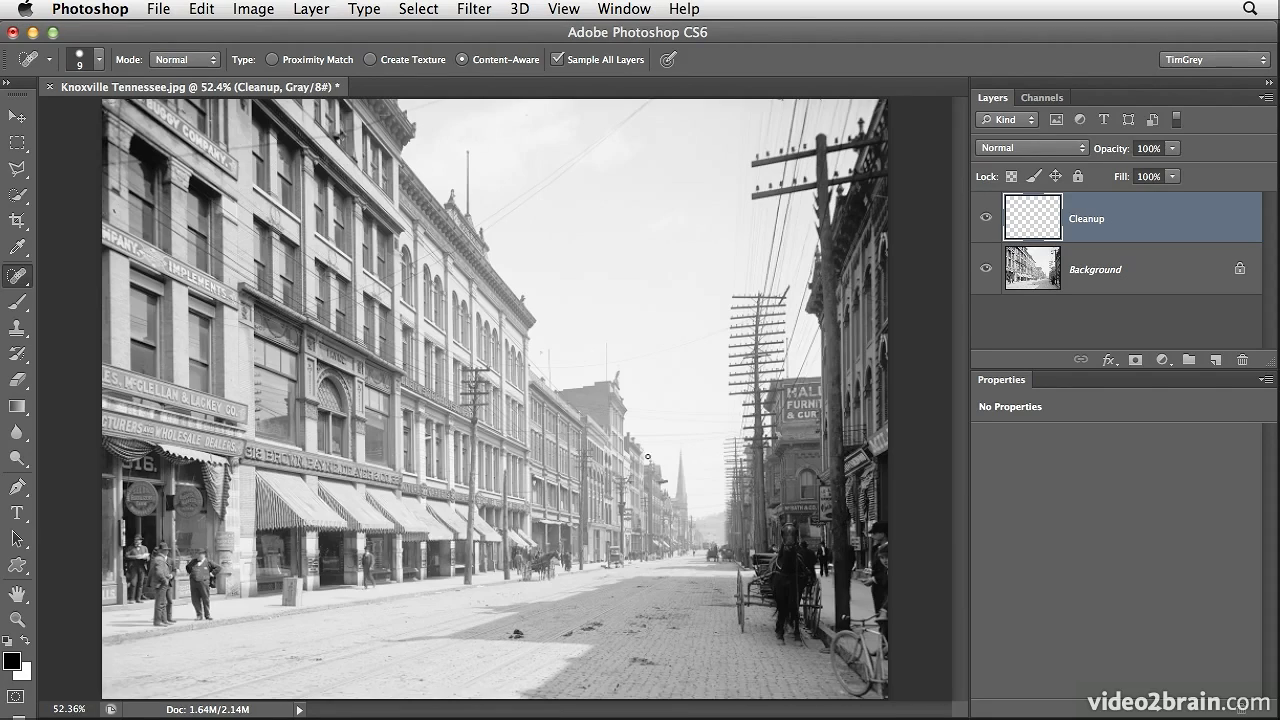
pyautogui.press('super+plus')
pyautogui.press('super+plus')
pyautogui.press('super+plus')
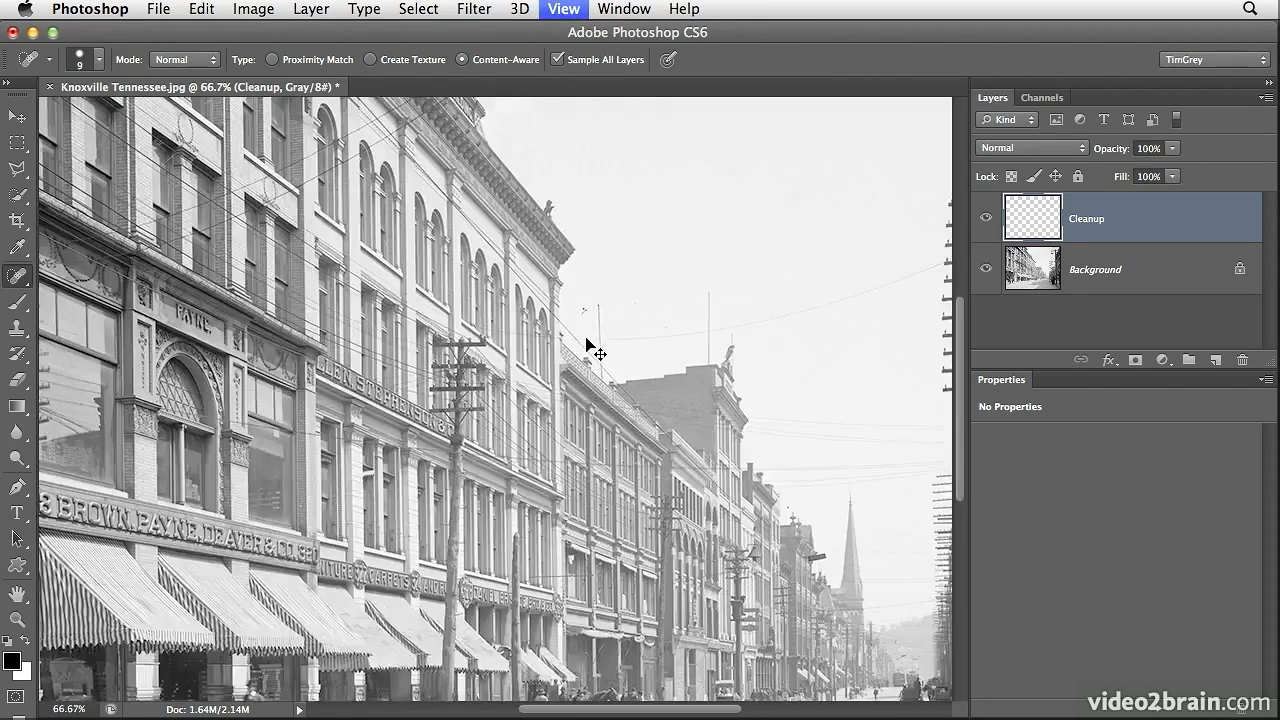
pyautogui.press('super+plus')
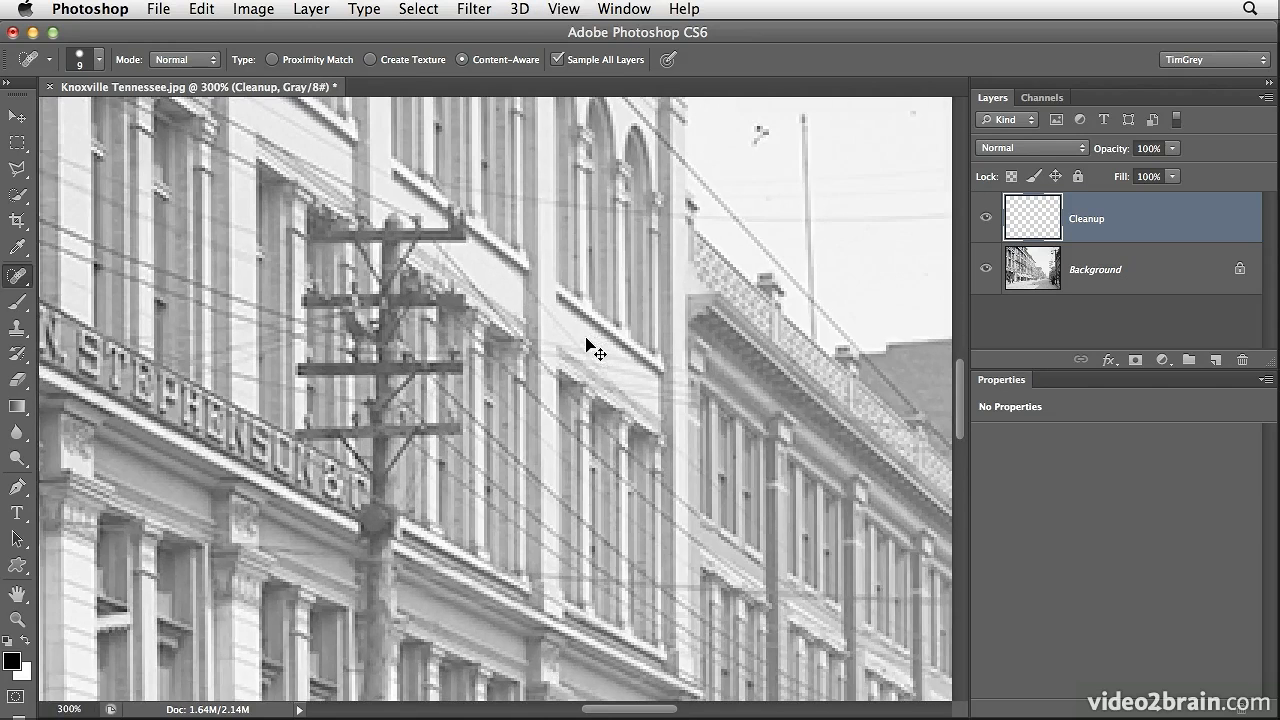
pyautogui.moveTo(803, 237); pyautogui.dragTo(716, 422)
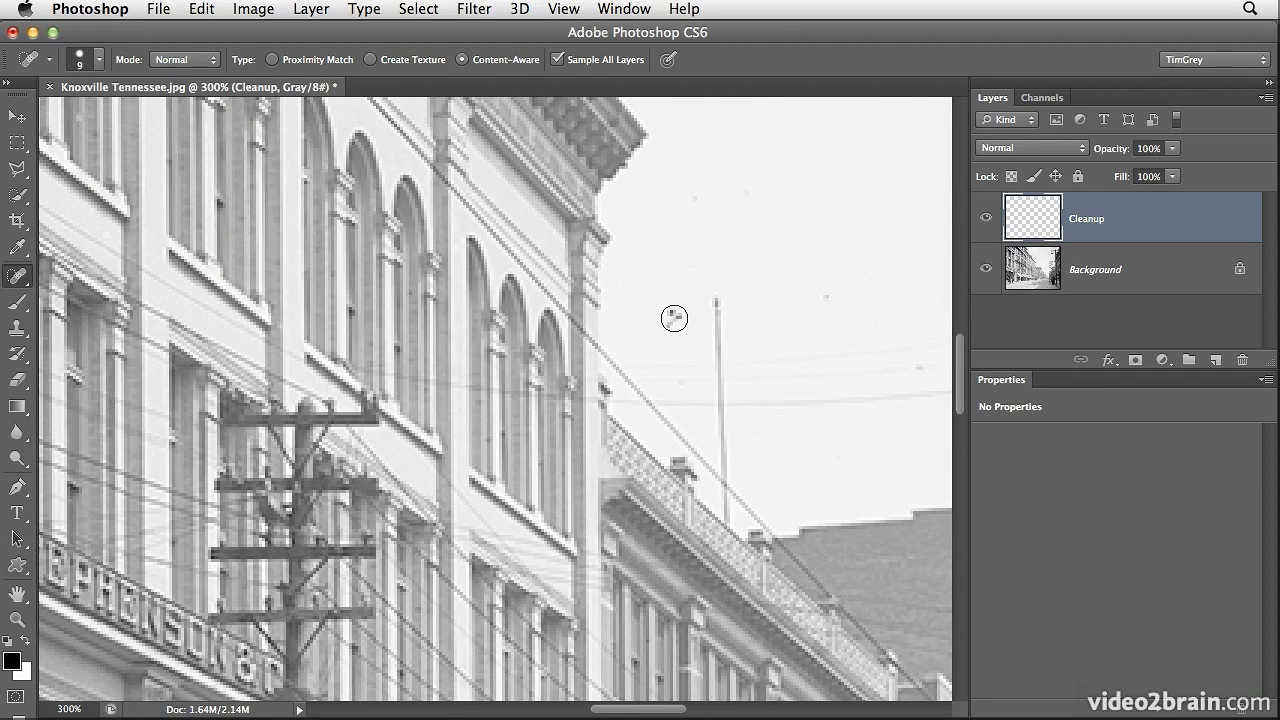
pyautogui.click(675, 320)
pyautogui.click(697, 204)
pyautogui.click(697, 209)
# Toggle the Cleanup layer's visibility off and on to compare the whole photo before and after healing
pyautogui.press('super+0')
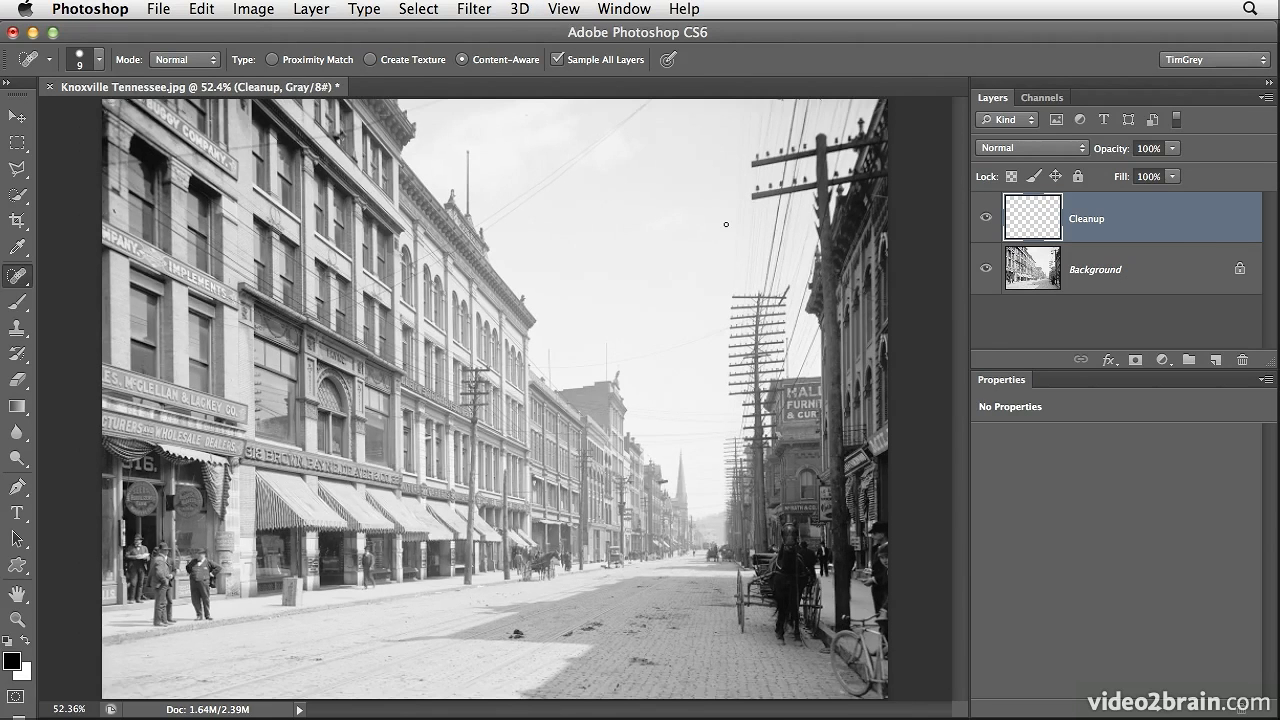
pyautogui.click(986, 219)
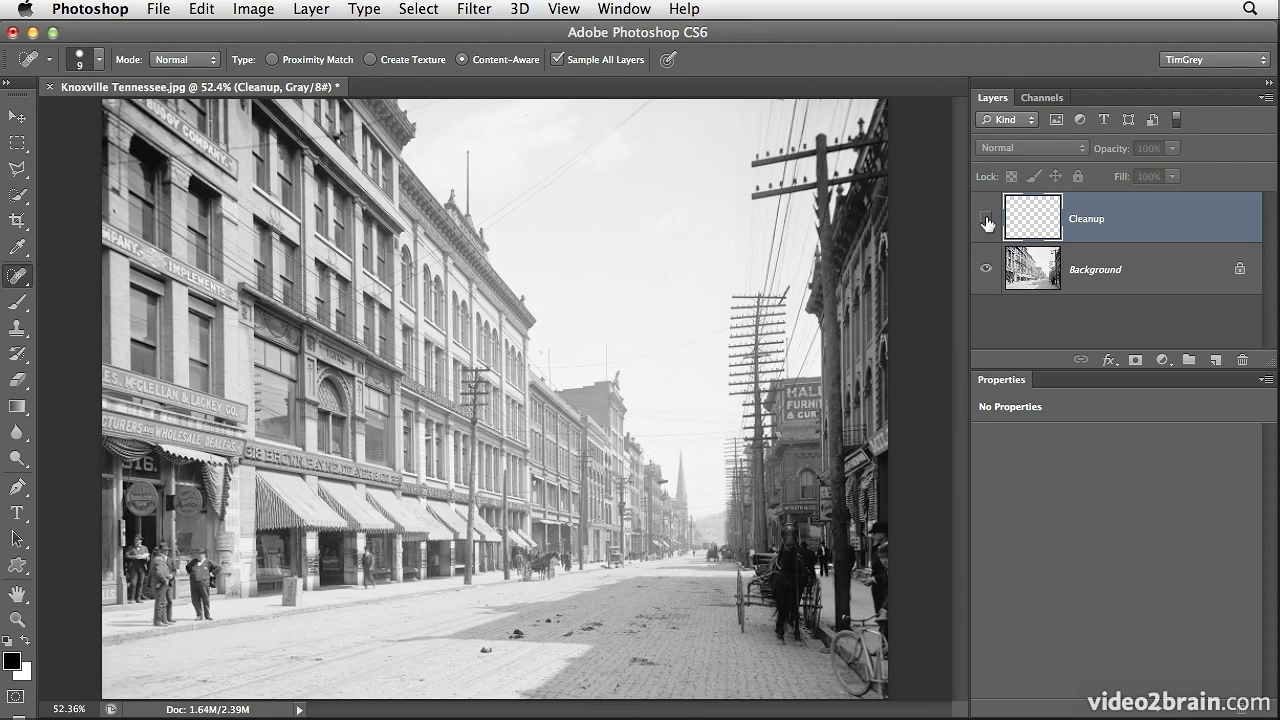
pyautogui.click(986, 220)
pyautogui.click(986, 220)
pyautogui.click(986, 220)
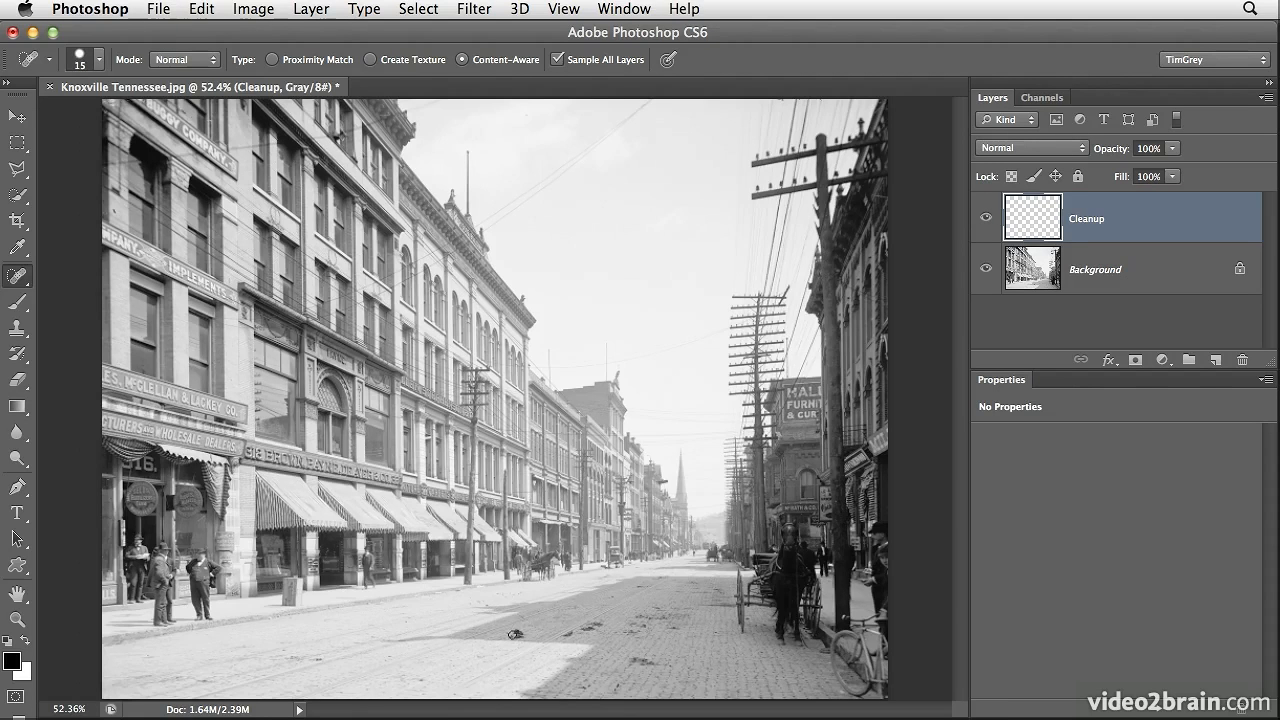
# Heal the remaining dark clumps and debris patches on the shaded part of the street with a 15 px brush
pyautogui.moveTo(515, 635); pyautogui.dragTo(520, 636)
pyautogui.click(588, 624)
pyautogui.moveTo(626, 659); pyautogui.dragTo(645, 660)
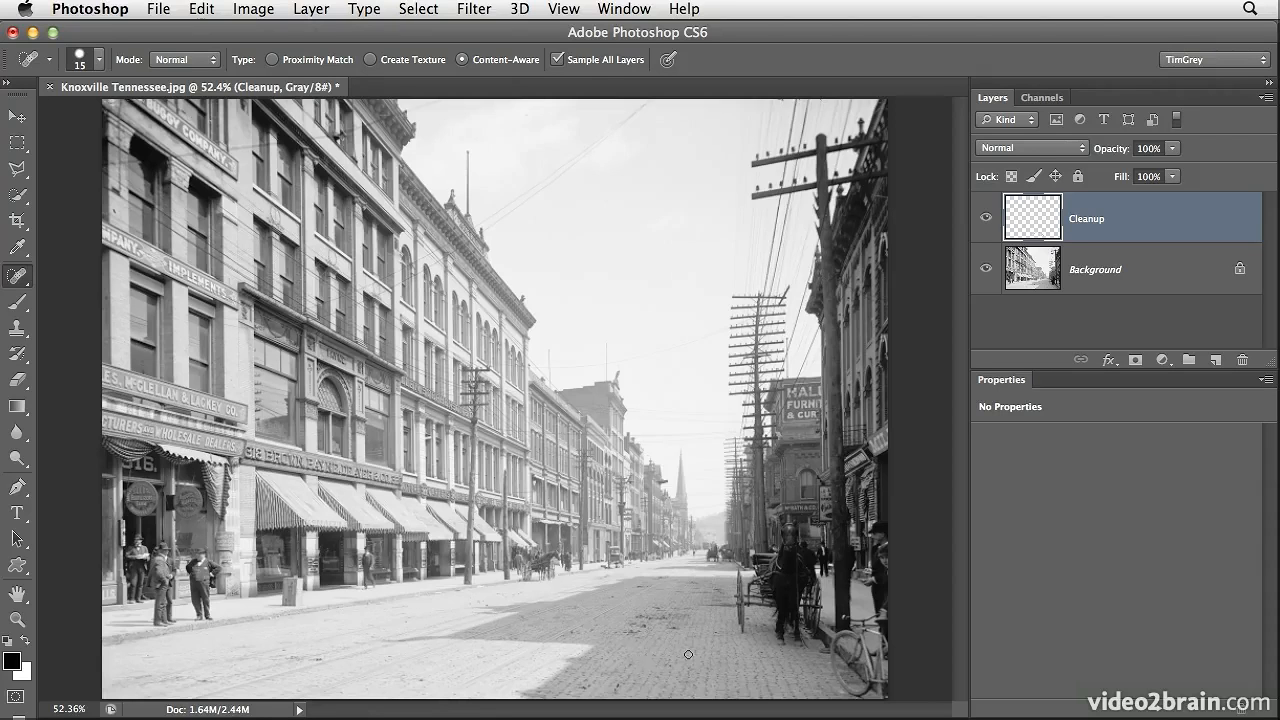